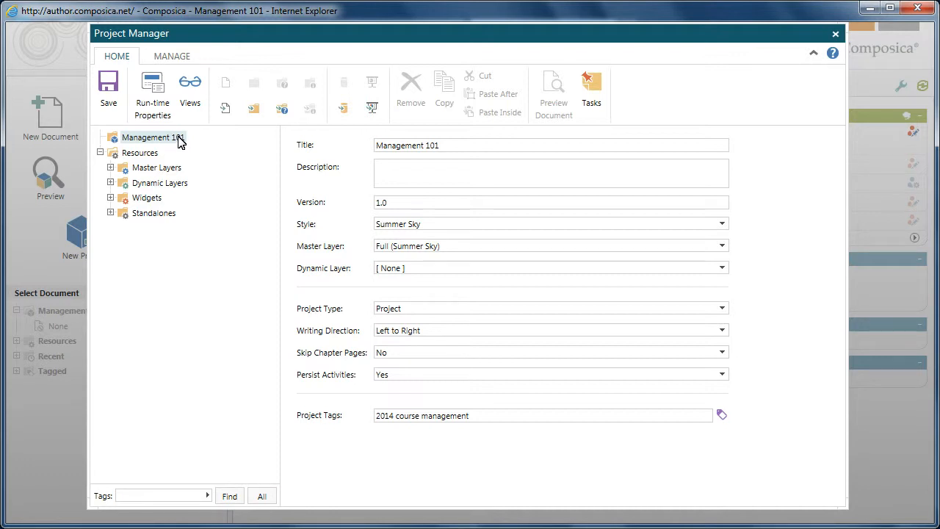
- Add a page inside the Management 101 project and title it Introduction
left_click(226, 110)
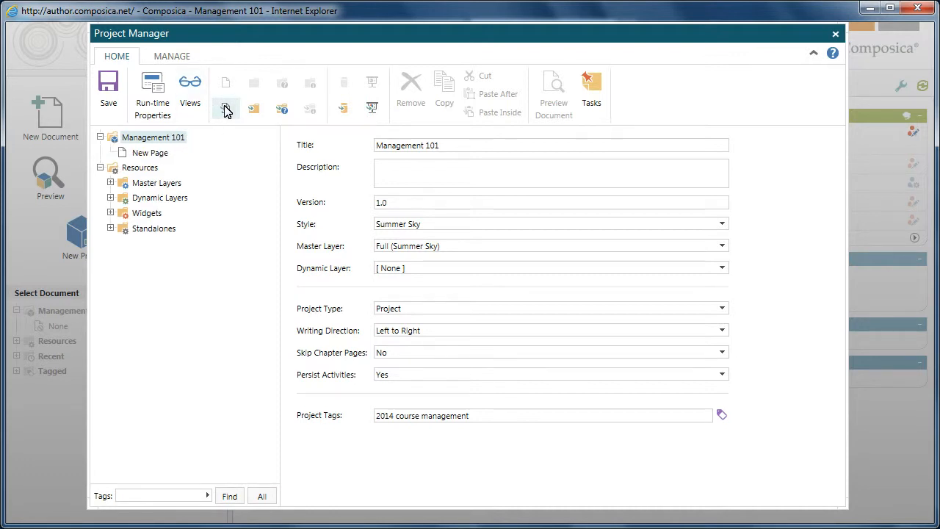
left_click(151, 153)
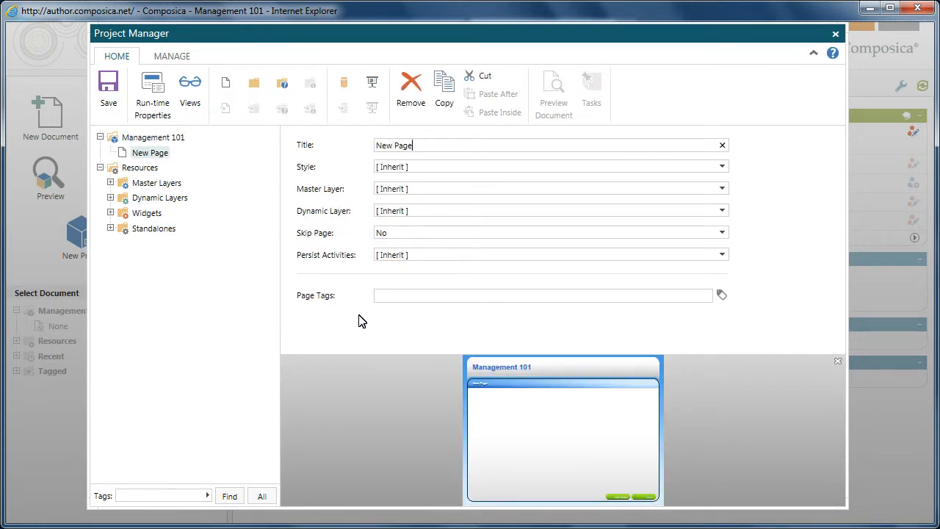
left_click_drag(420, 147, 359, 142)
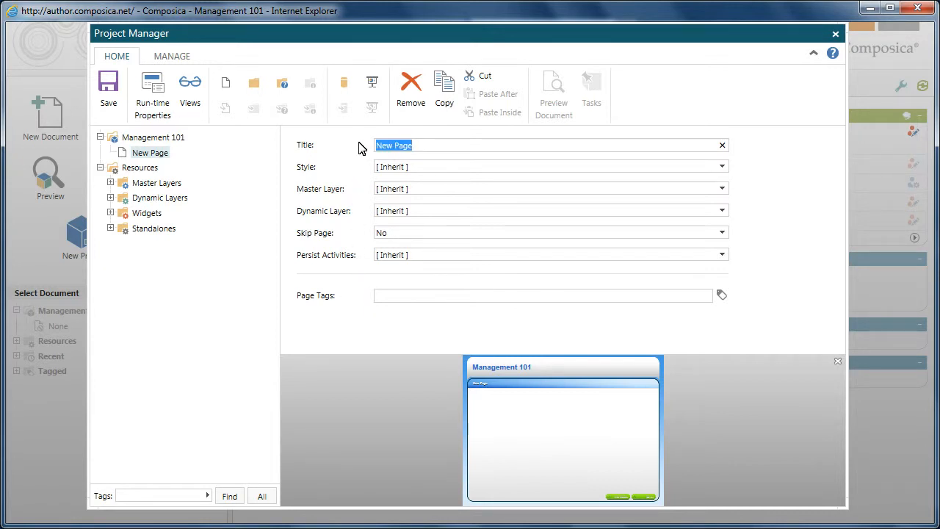
type("In")
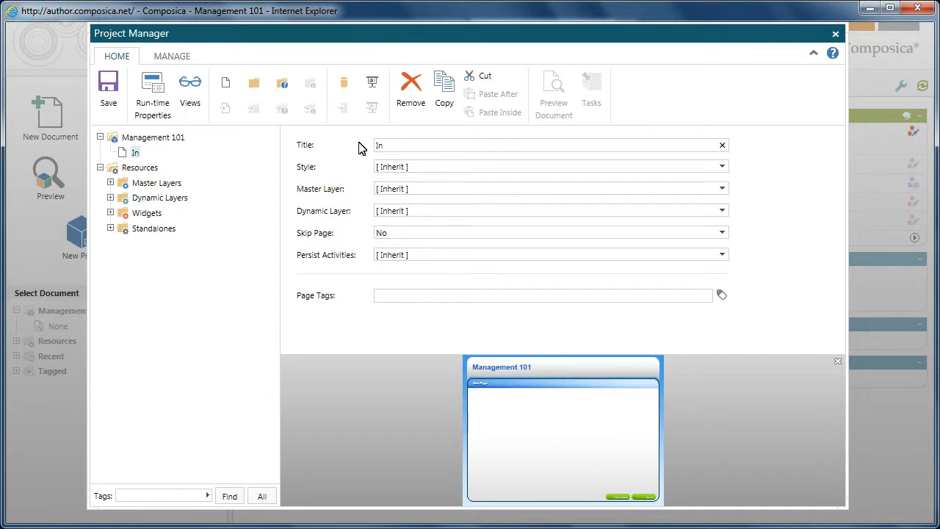
type("troduction")
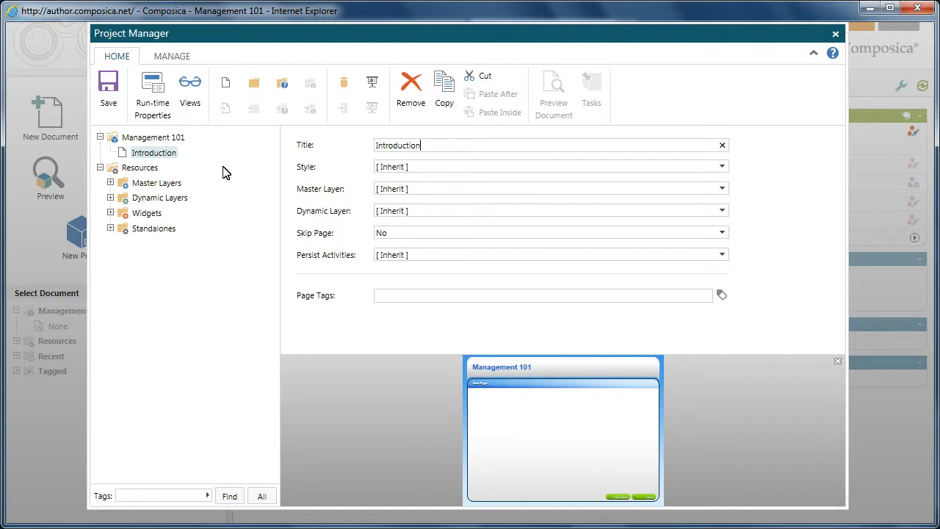
- Add three new chapters after the Introduction page
left_click(256, 85)
left_click(256, 87)
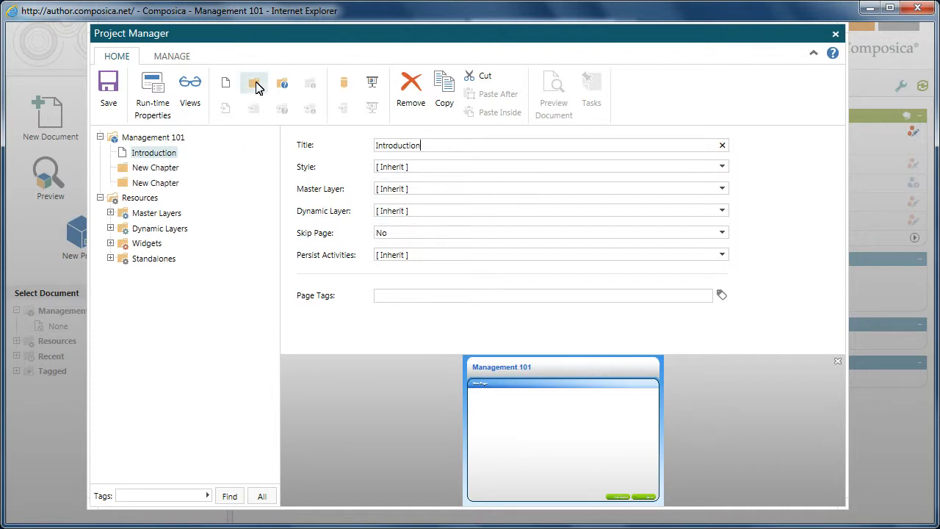
left_click(254, 90)
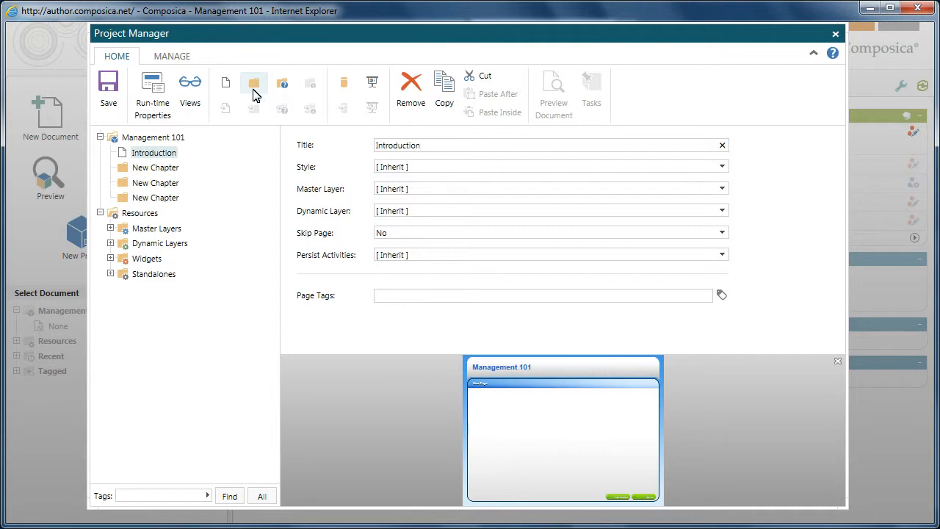
- Rename the first new chapter as Chapter 1
left_click(167, 173)
left_click_drag(436, 146, 339, 146)
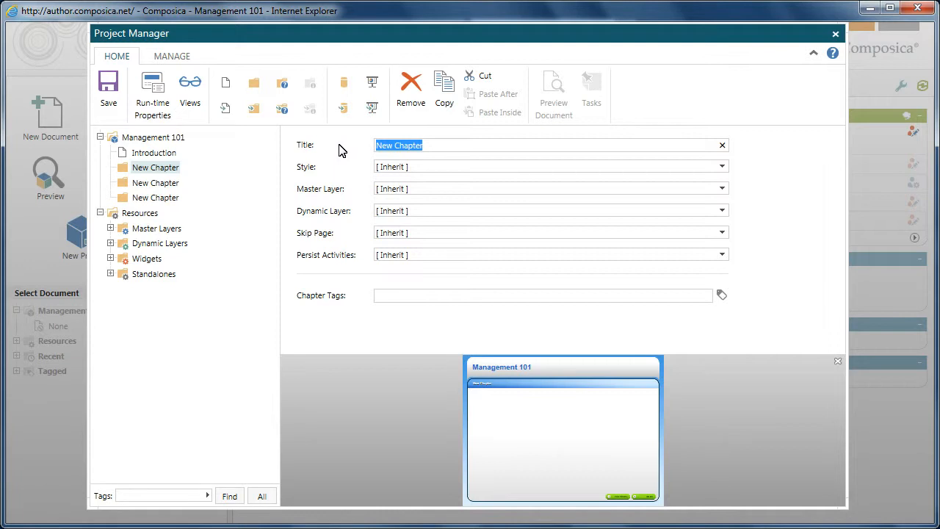
type("Chapter ")
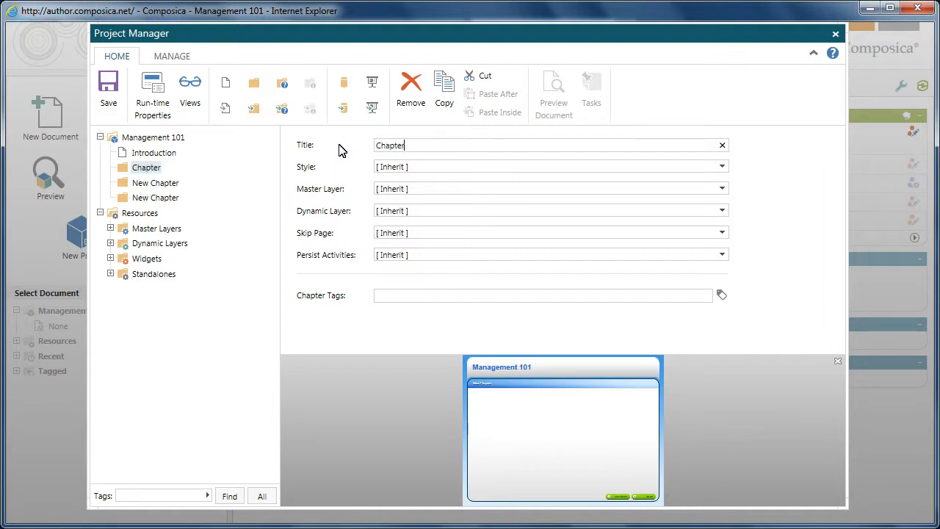
type("1")
left_click(125, 171)
- Add two pages and a sub-chapter inside Chapter 1
left_click(225, 110)
left_click(226, 110)
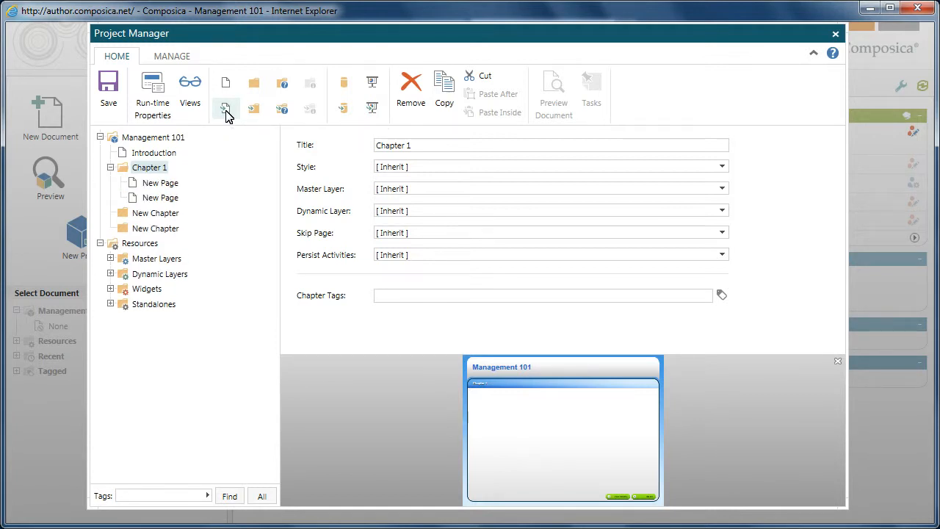
left_click(255, 112)
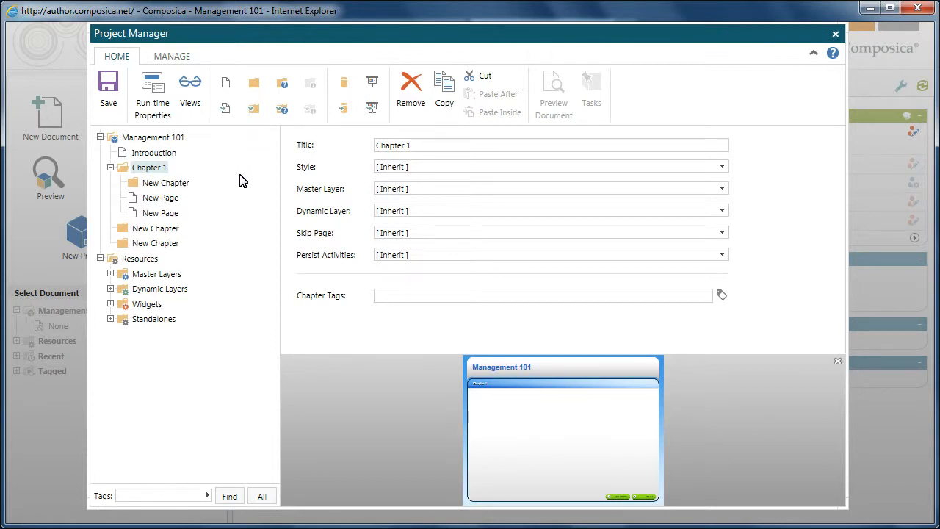
- Rename the sub-chapter inside Chapter 1 as Handouts
left_click(180, 185)
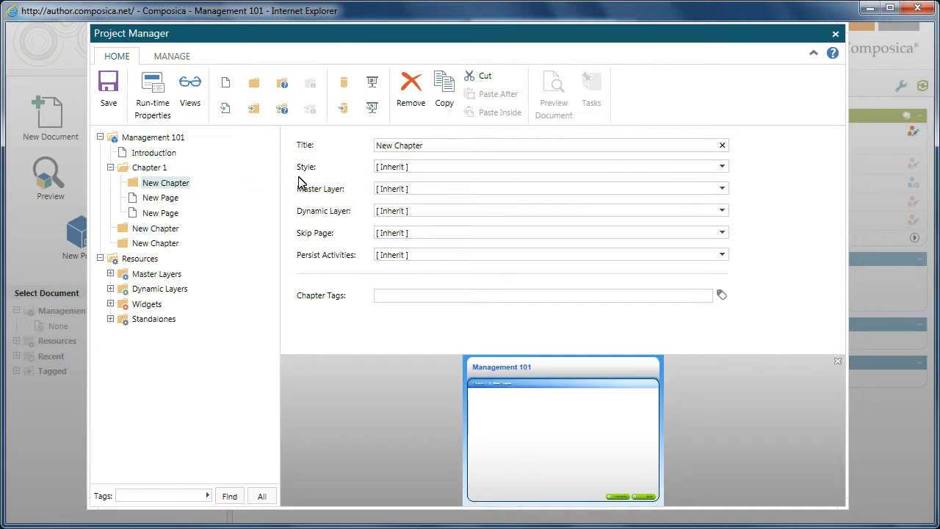
left_click_drag(432, 147, 347, 136)
type("Handouts")
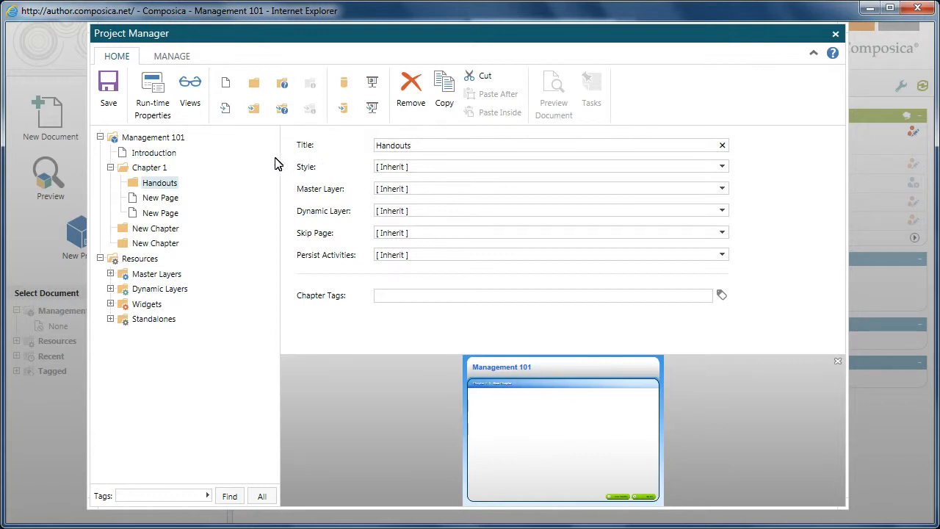
- Rename the first page in Chapter 1 as Overview
left_click(170, 202)
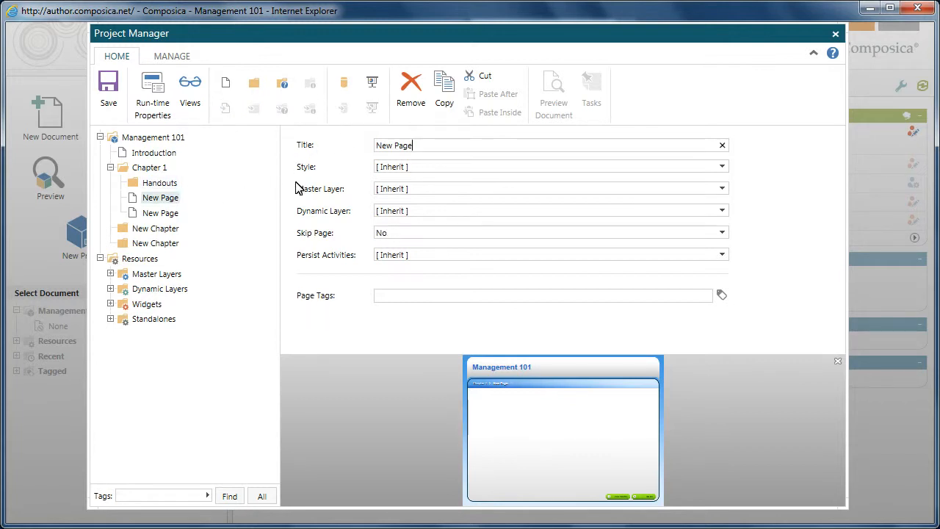
left_click_drag(439, 142, 362, 136)
type("Overview")
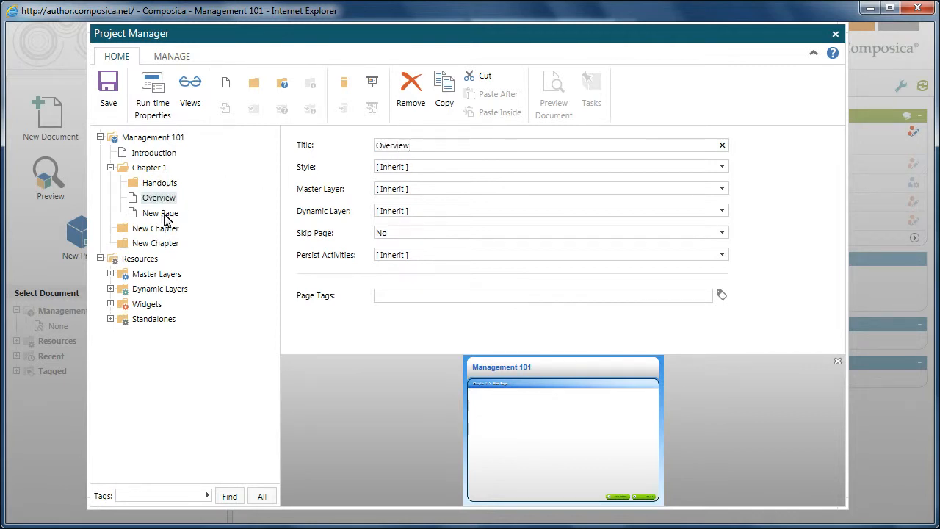
- Rename the second page in Chapter 1 as Activity
left_click(162, 215)
left_click_drag(411, 141, 367, 142)
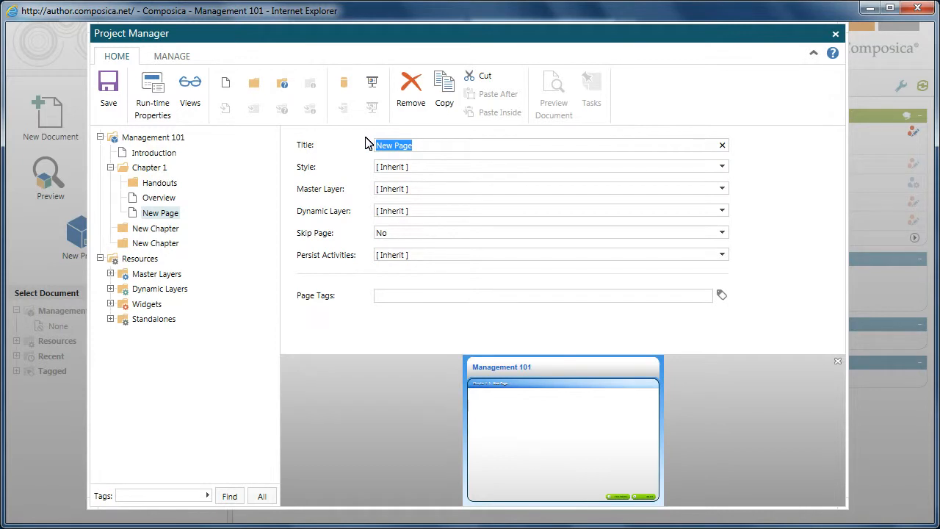
type("Activity")
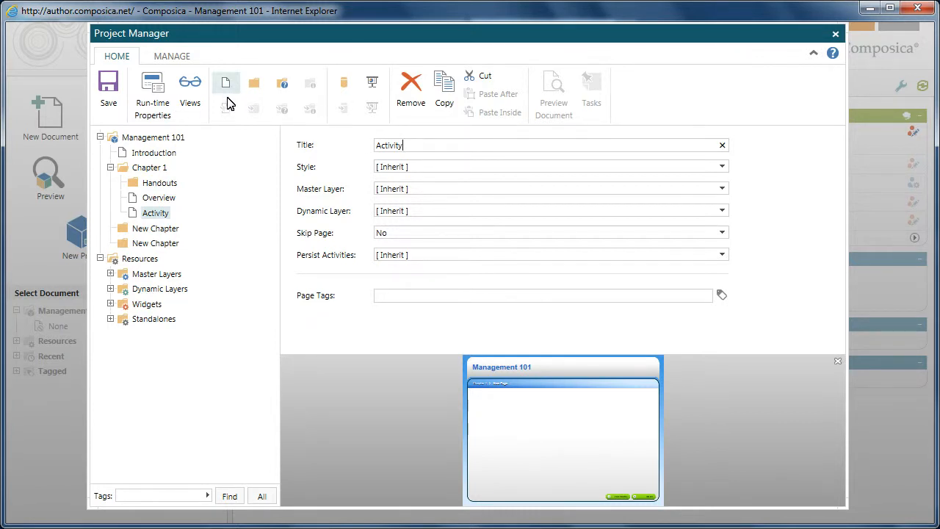
- Add a page after Activity and title it Key Points
left_click(226, 86)
left_click(175, 229)
double_click(408, 145)
left_click_drag(381, 144, 365, 147)
type("Key Points")
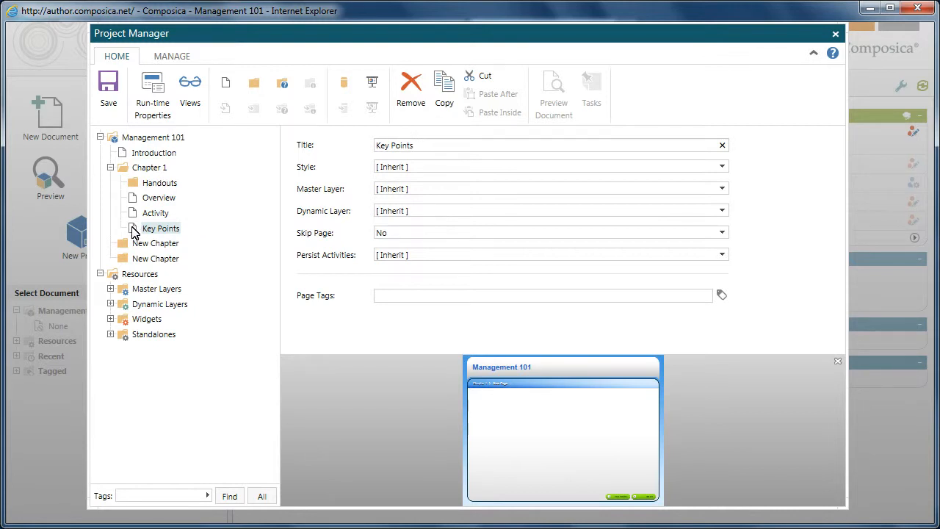
- Reorder Chapter 1 so Key Points sits above Activity and Handouts comes last
left_click_drag(134, 230, 137, 213)
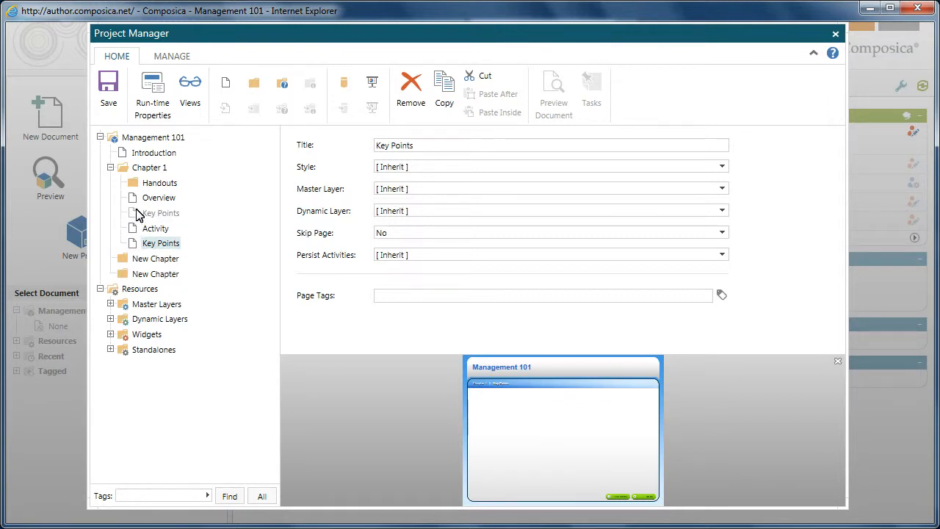
left_click_drag(137, 213, 137, 214)
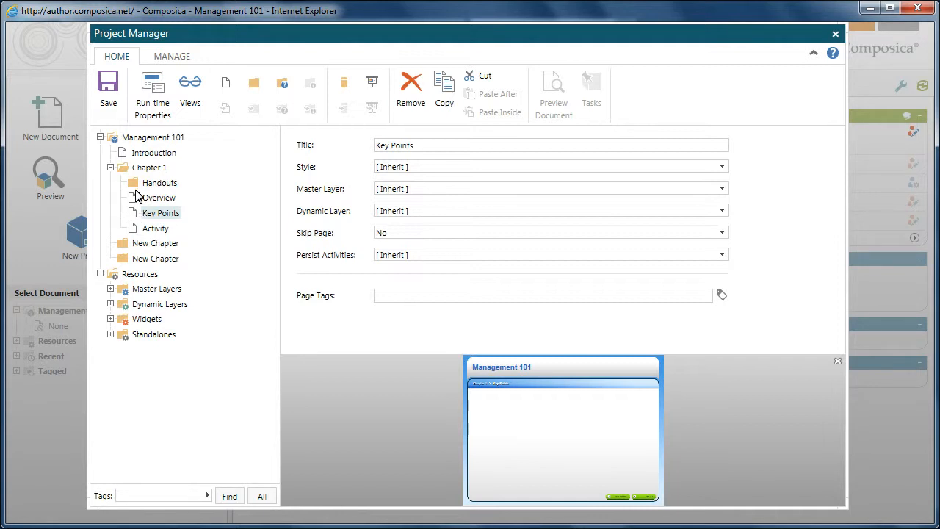
left_click_drag(134, 185, 137, 248)
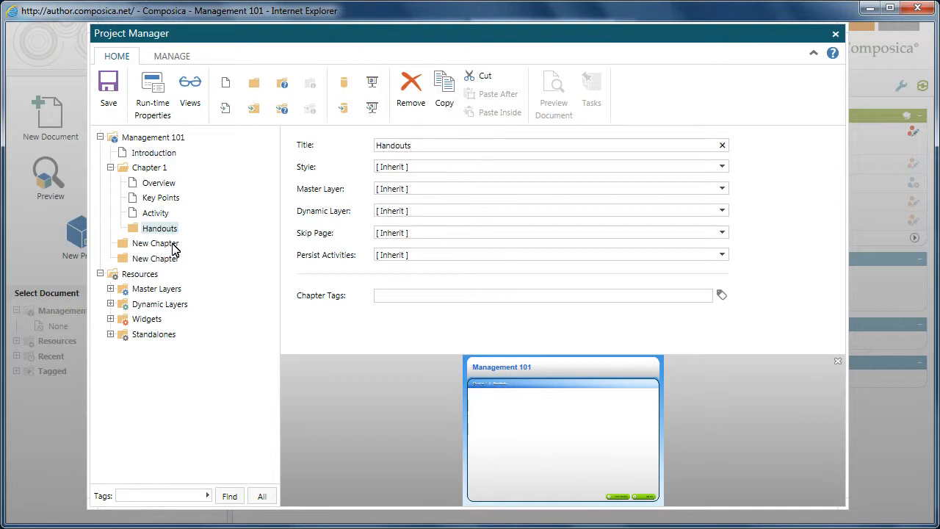
- Copy Chapter 1, paste the copy after it, and expand the copy
left_click(154, 170)
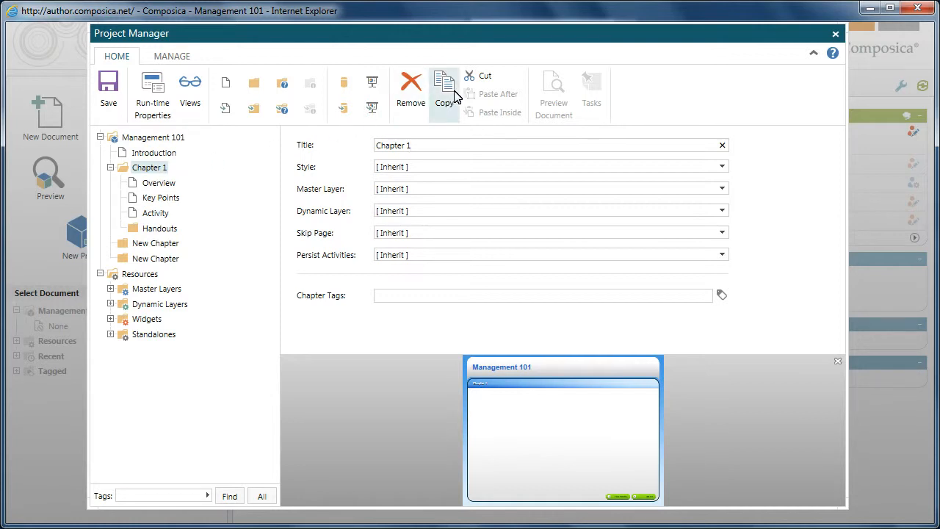
left_click(444, 92)
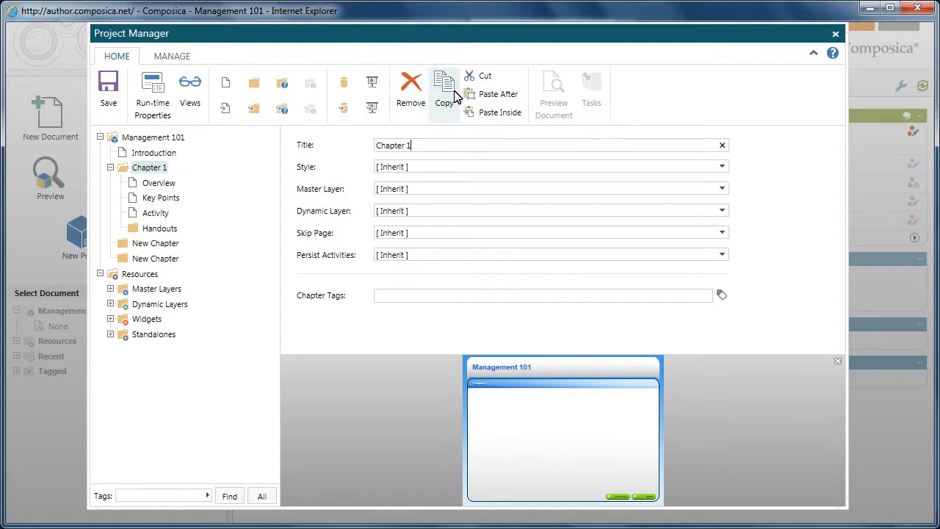
left_click(512, 100)
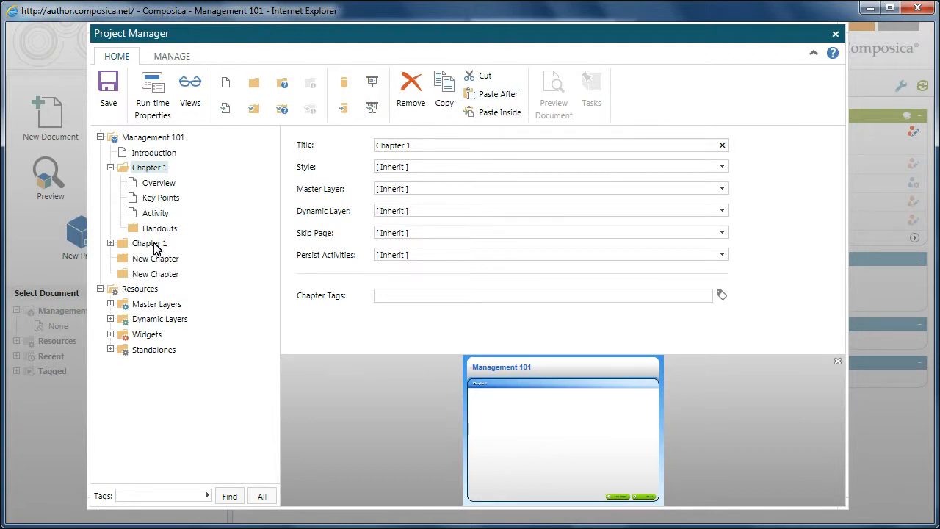
left_click(110, 243)
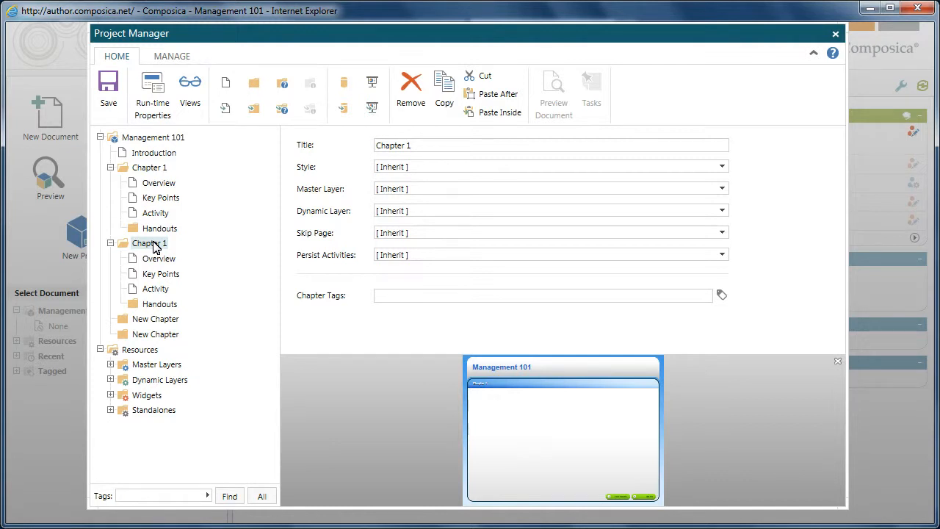
- Rename the copied chapter as Chapter 2
left_click(414, 146)
key("BackSpace")
type("2")
- Remove the two remaining empty New Chapter items
left_click(166, 336)
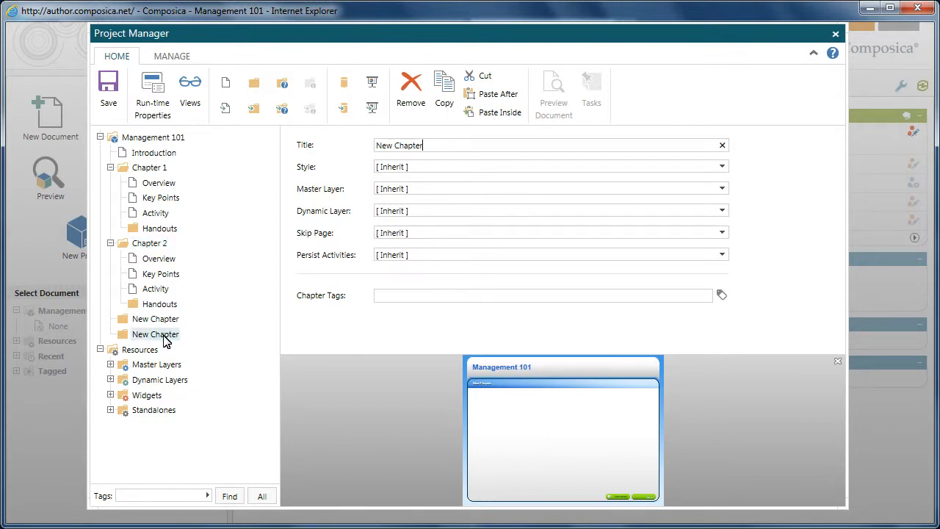
left_click(412, 90)
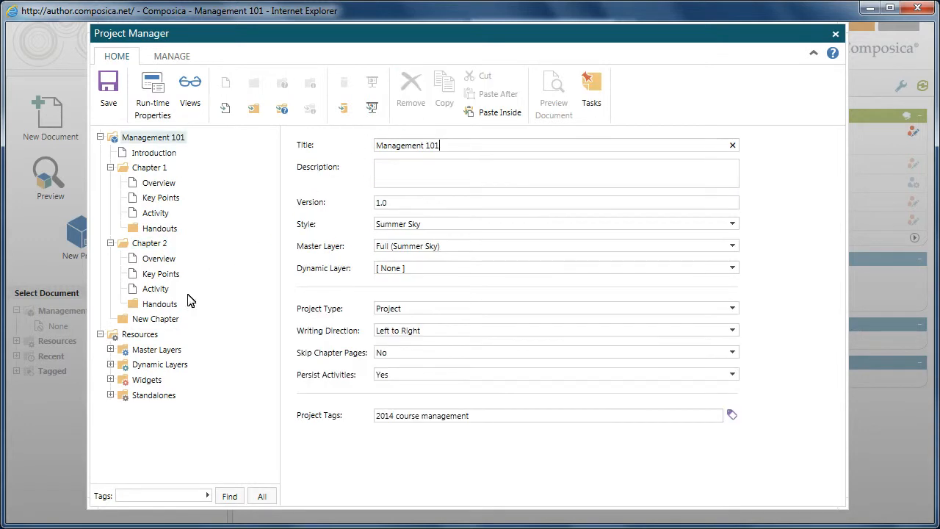
left_click(165, 320)
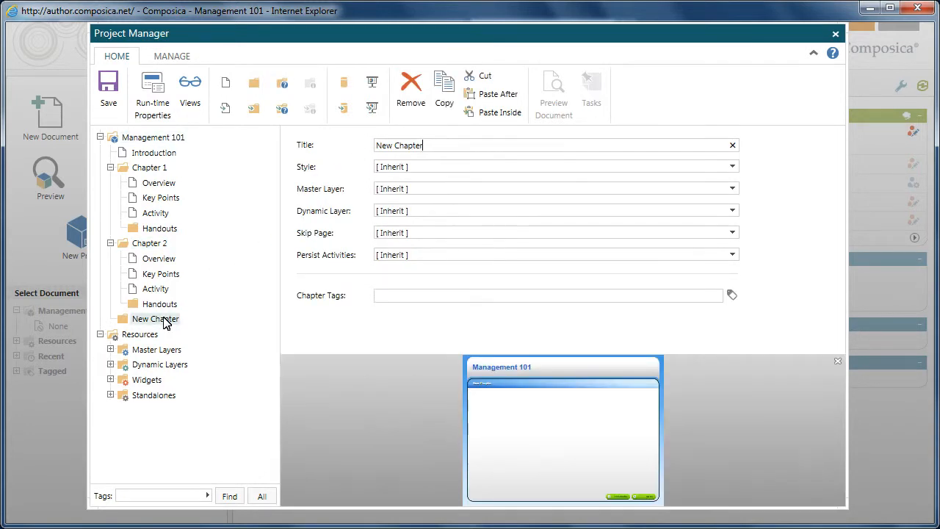
left_click(417, 100)
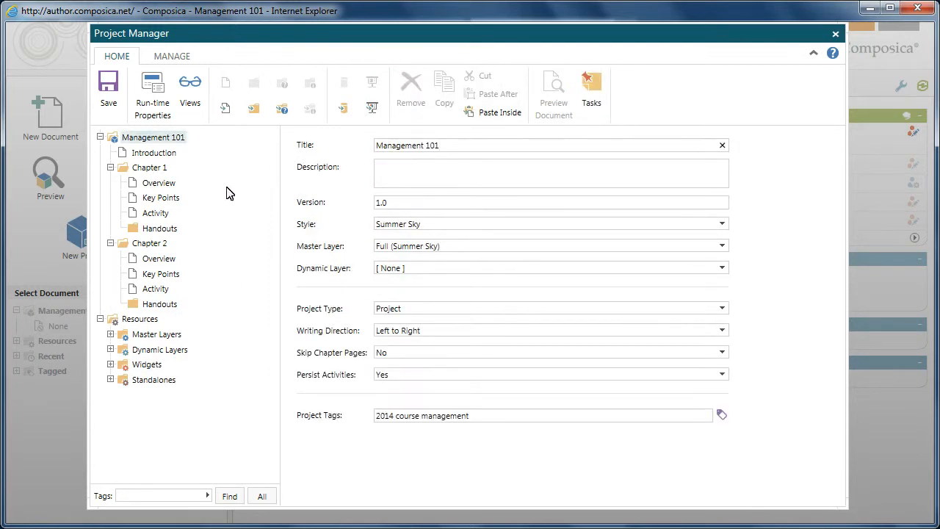
- Add a test after Chapter 2, expand it, and save the project
left_click(150, 247)
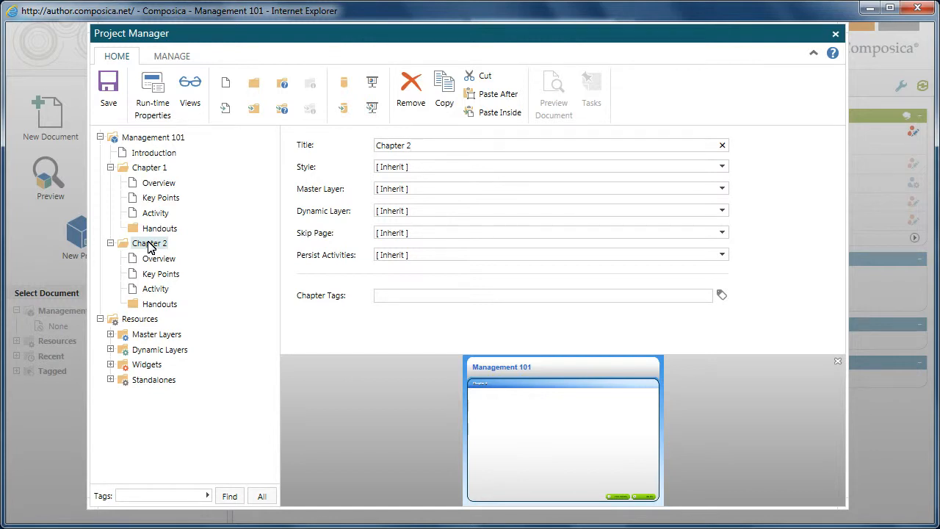
left_click(285, 87)
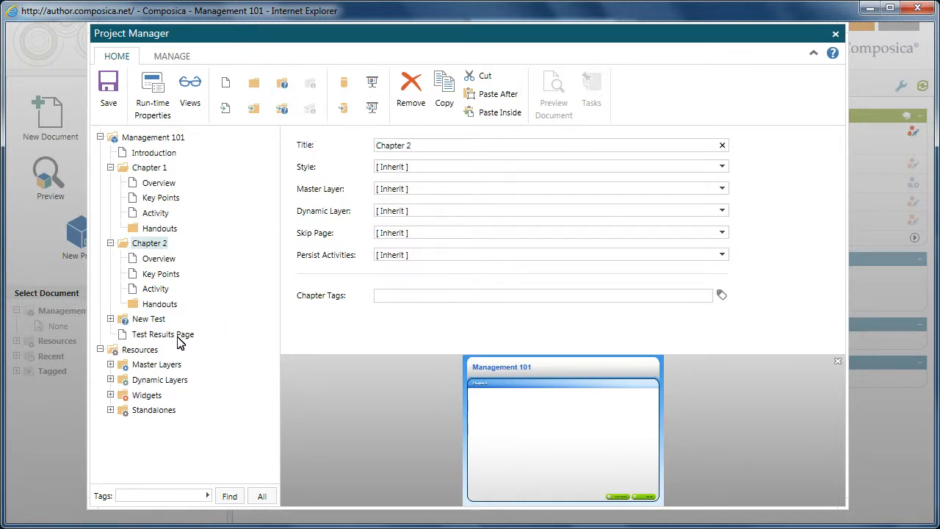
left_click(110, 318)
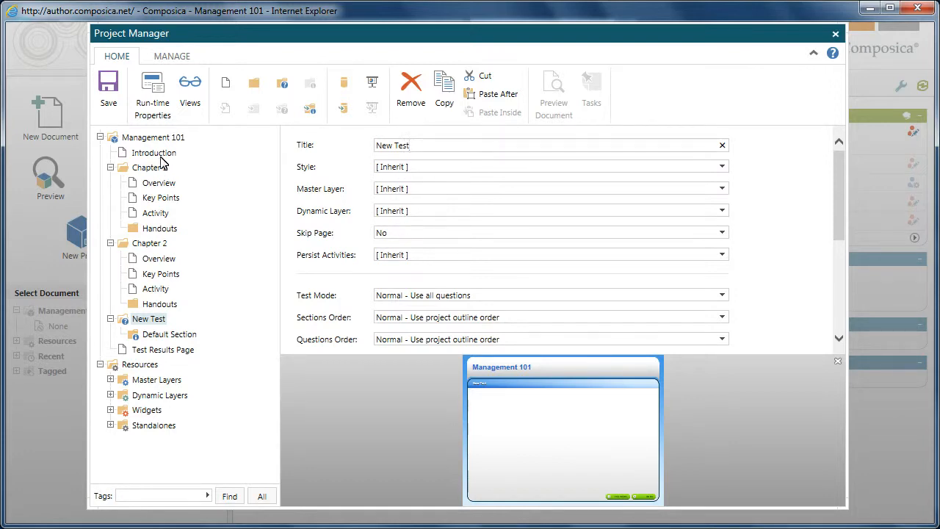
left_click(108, 95)
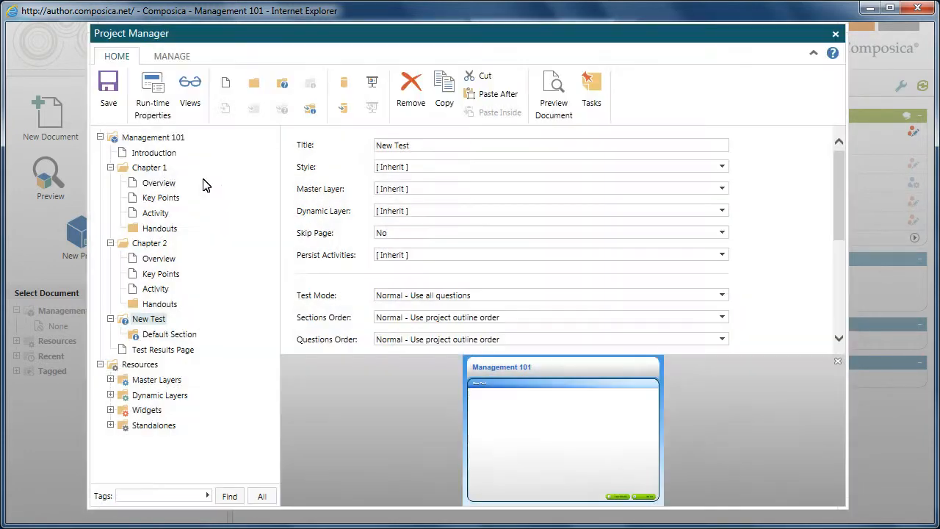